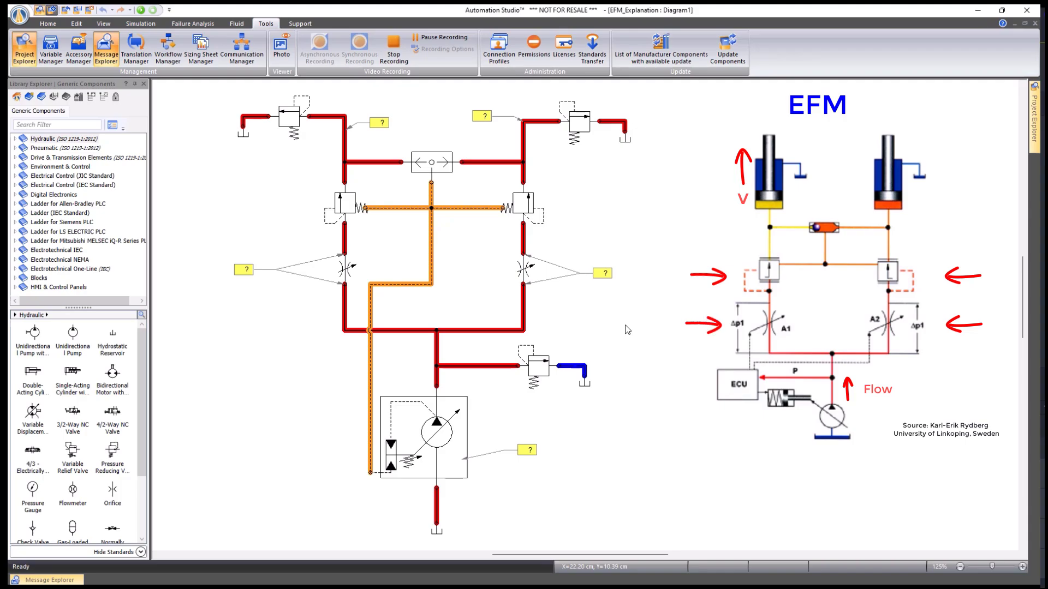
Start Normal Simulation of the EFM_Explanation circuit with F5.
key(F5)
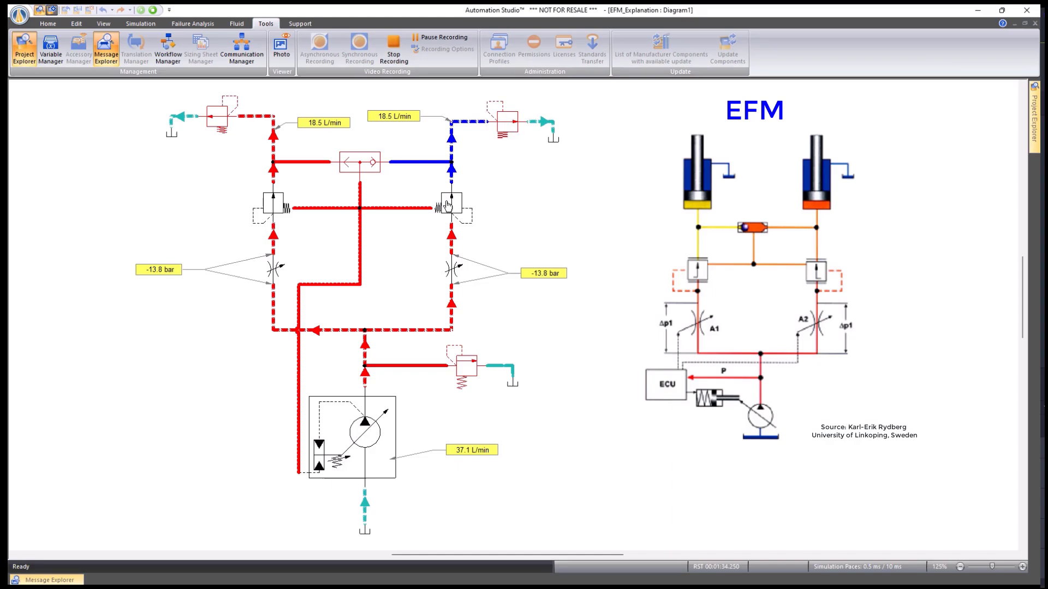
click(448, 203)
click(264, 218)
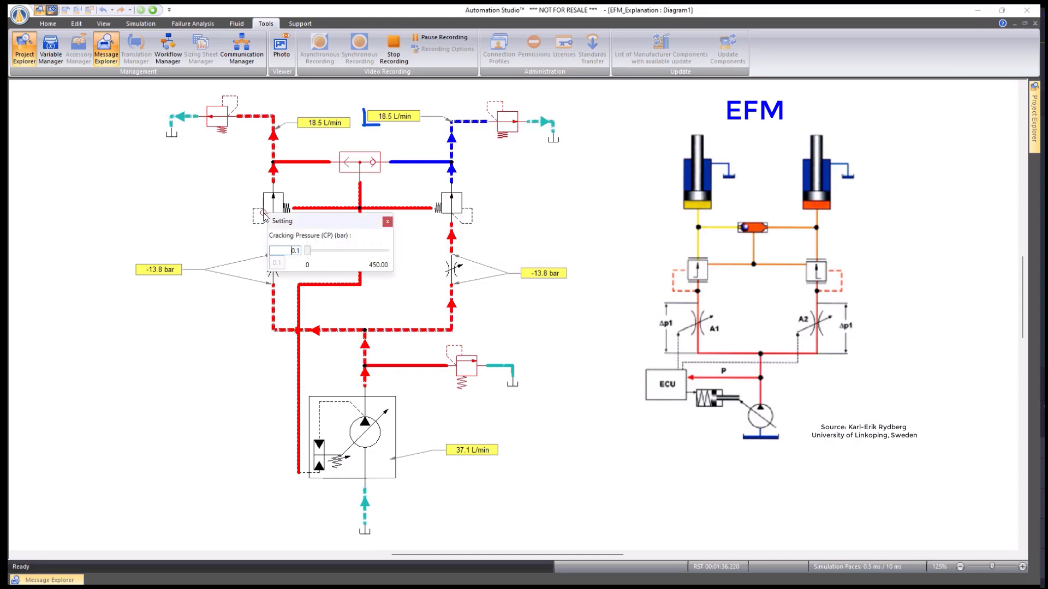
click(151, 228)
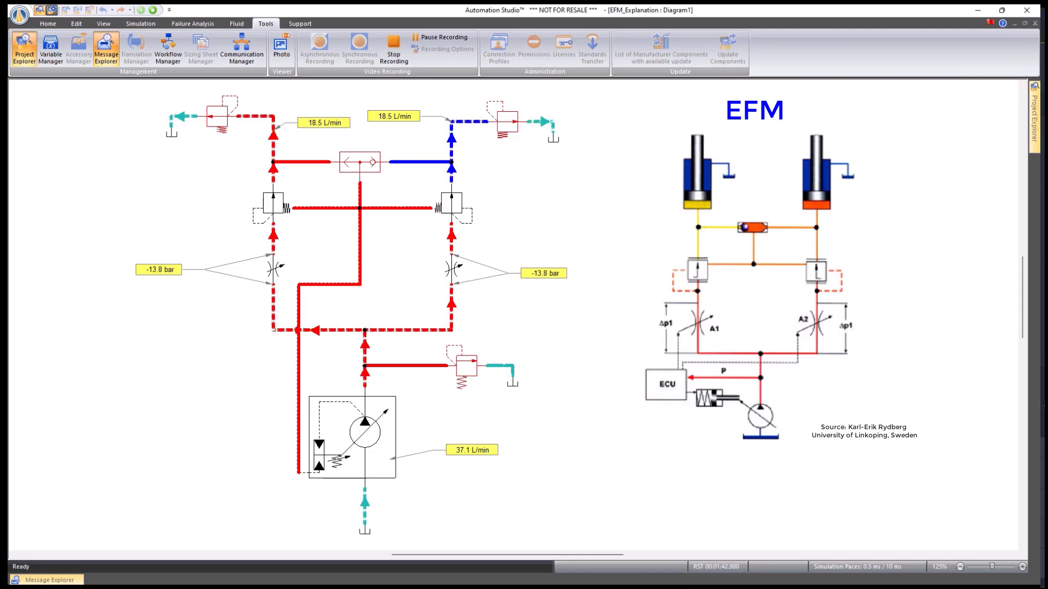
mouse_move(666, 442)
mouse_down()
mouse_move(665, 409)
mouse_move(673, 420)
mouse_up()
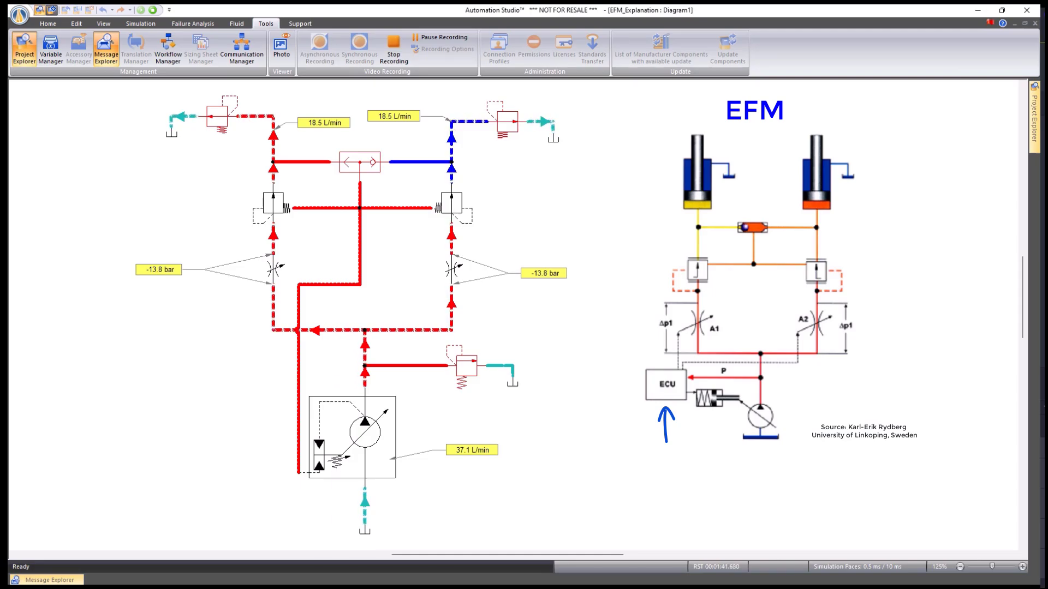
key(Escape)
mouse_move(720, 361)
mouse_down()
mouse_move(726, 377)
mouse_move(725, 363)
mouse_up()
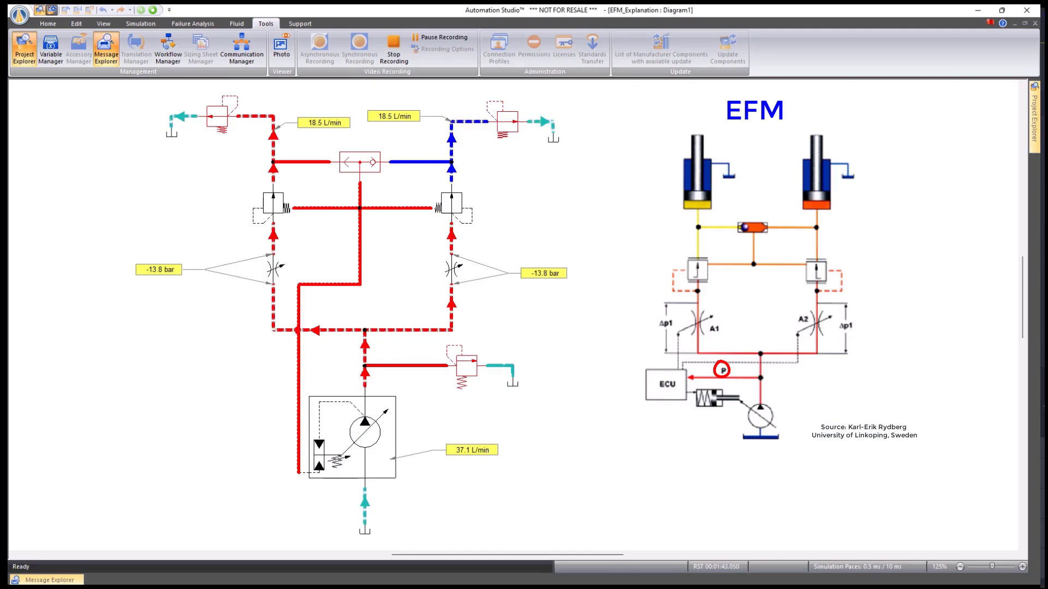
mouse_move(686, 349)
mouse_down()
mouse_move(685, 339)
mouse_move(670, 357)
mouse_move(685, 347)
mouse_up()
mouse_move(804, 342)
mouse_down()
mouse_move(790, 356)
mouse_move(800, 365)
mouse_move(804, 345)
mouse_up()
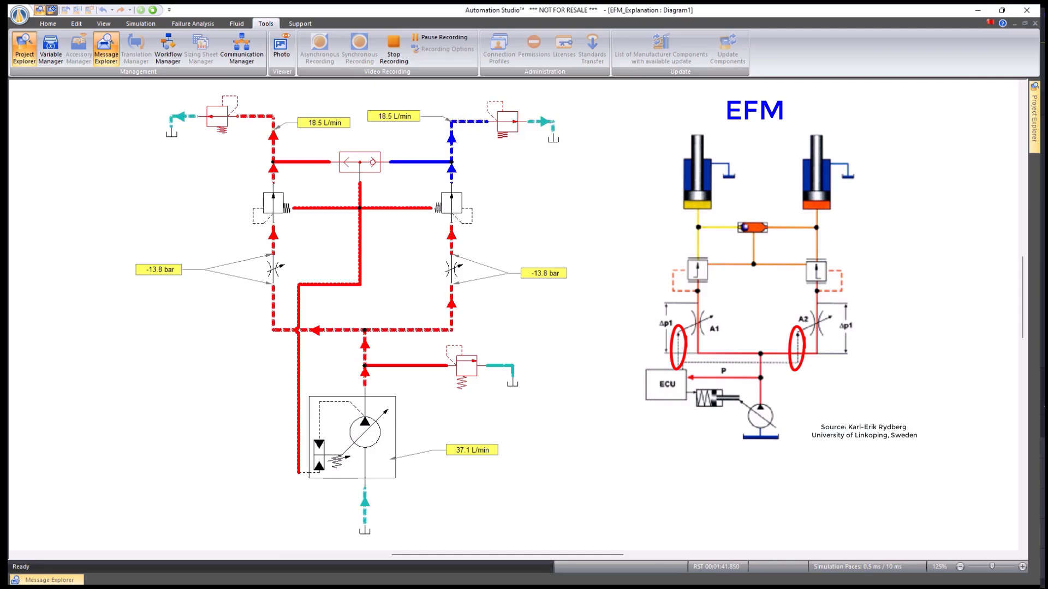
mouse_move(688, 400)
mouse_down()
mouse_move(703, 395)
mouse_move(683, 384)
mouse_move(687, 400)
mouse_up()
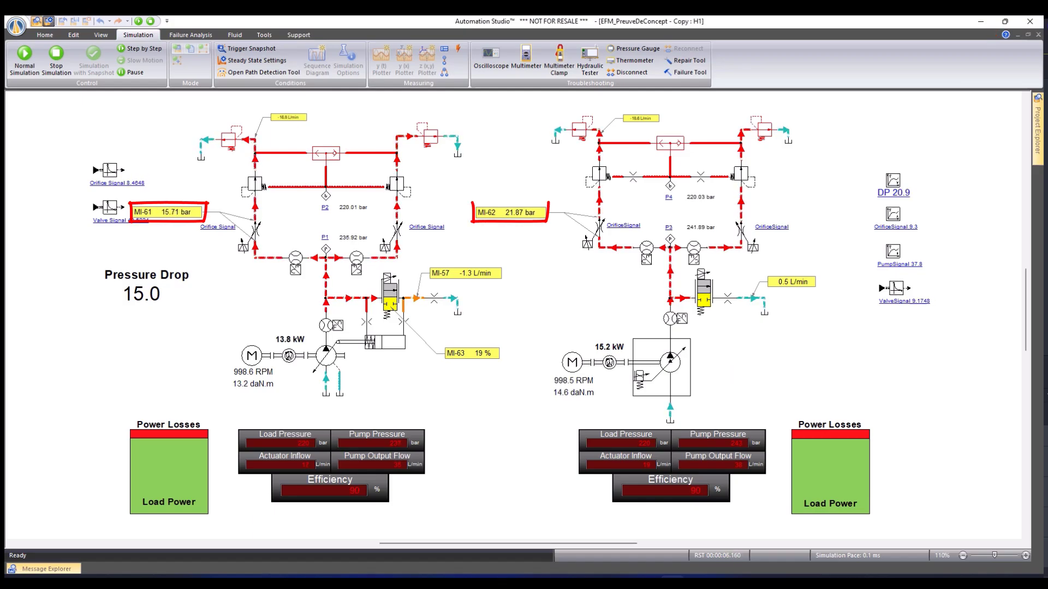
Resume the simulation and step the Pressure Drop through 10, 12, 15 and finally 20.8.
click(25, 55)
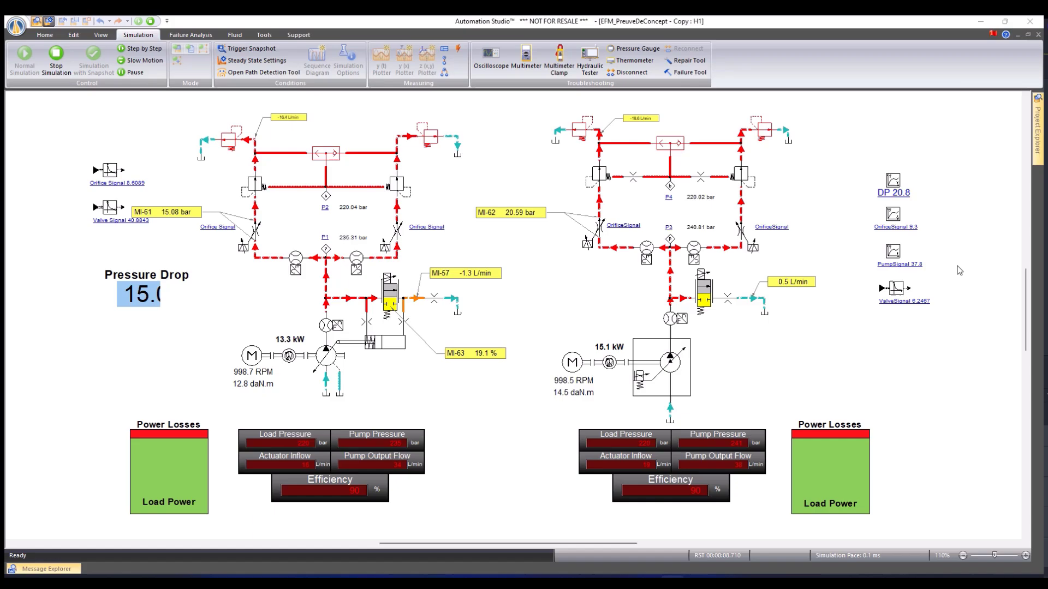
text(10)
key(Return)
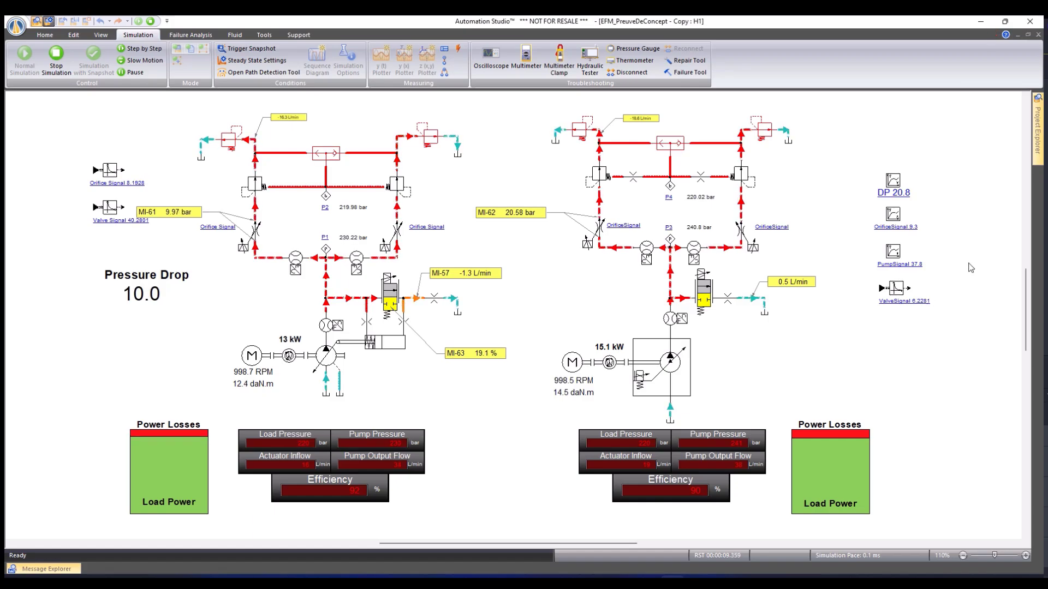
text(12)
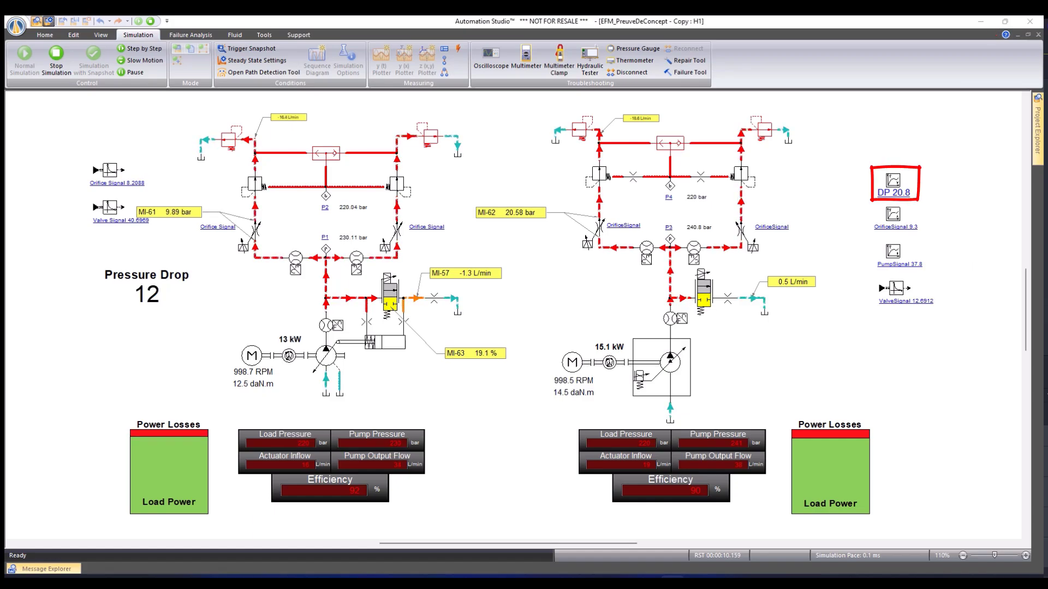
key(Return)
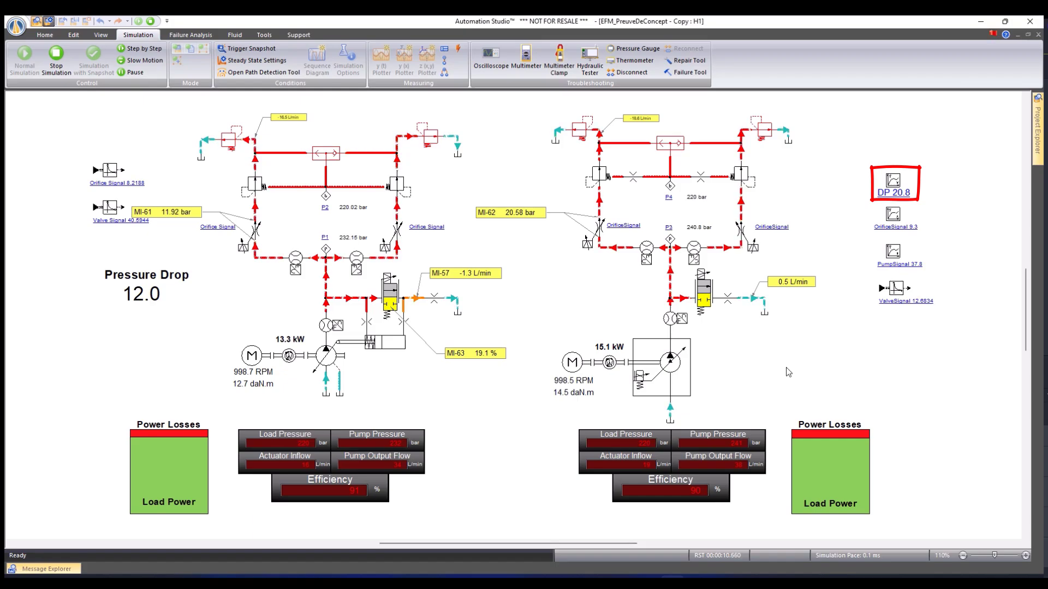
double_click(143, 297)
text(15)
key(Return)
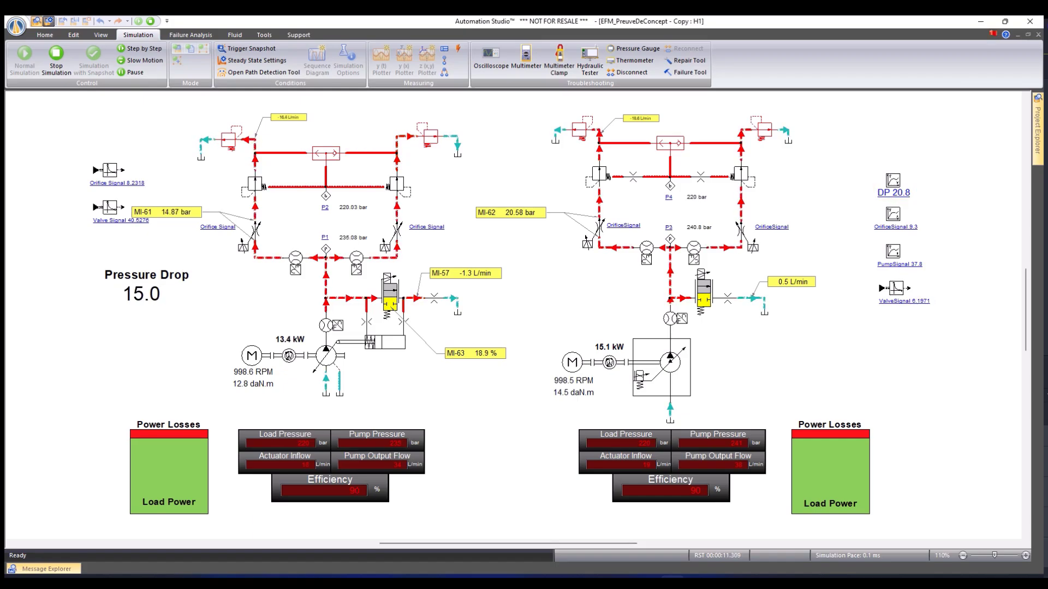
double_click(141, 295)
text(20.8)
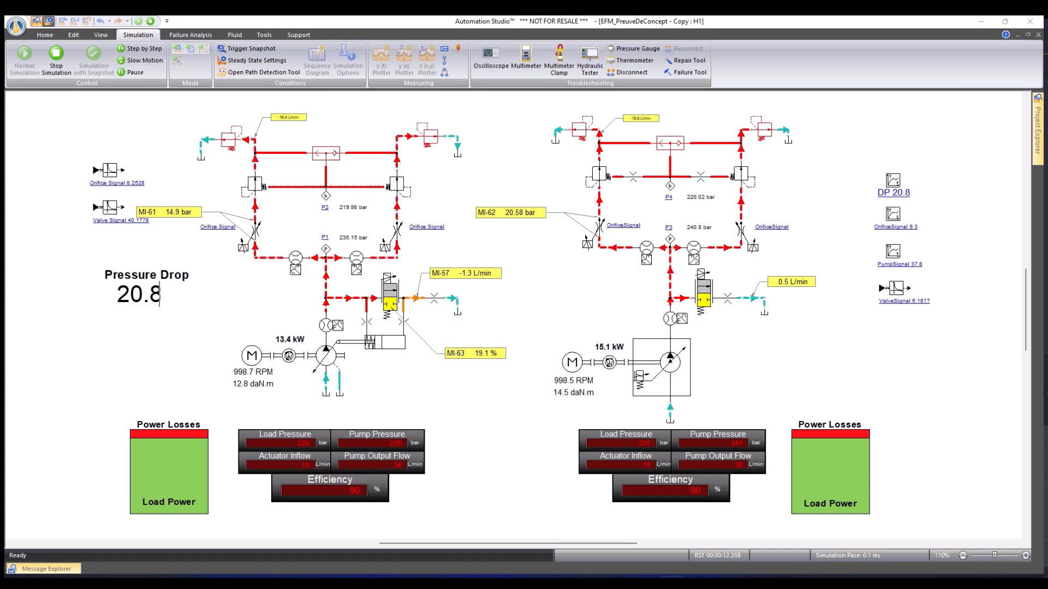
key(Return)
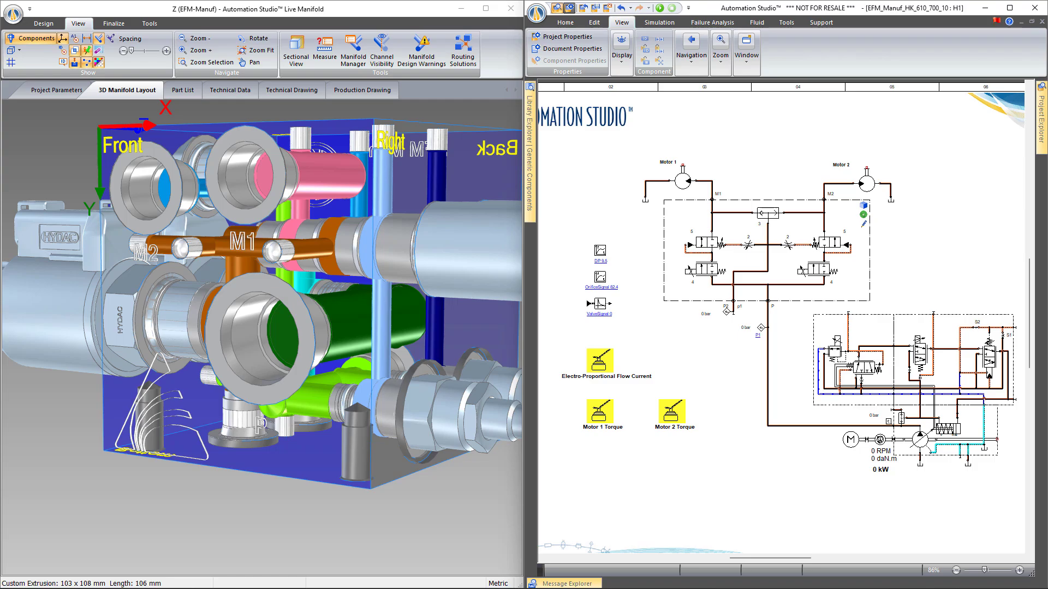
mouse_move(700, 130)
mouse_down()
mouse_move(689, 155)
mouse_move(684, 142)
mouse_up()
mouse_move(875, 134)
mouse_down()
mouse_move(871, 155)
mouse_move(863, 148)
mouse_up()
click(879, 152)
key(Escape)
mouse_move(752, 203)
mouse_down()
mouse_move(765, 227)
mouse_move(787, 208)
mouse_move(752, 204)
mouse_up()
mouse_move(678, 229)
mouse_down()
mouse_move(712, 279)
mouse_move(734, 229)
mouse_move(680, 230)
mouse_up()
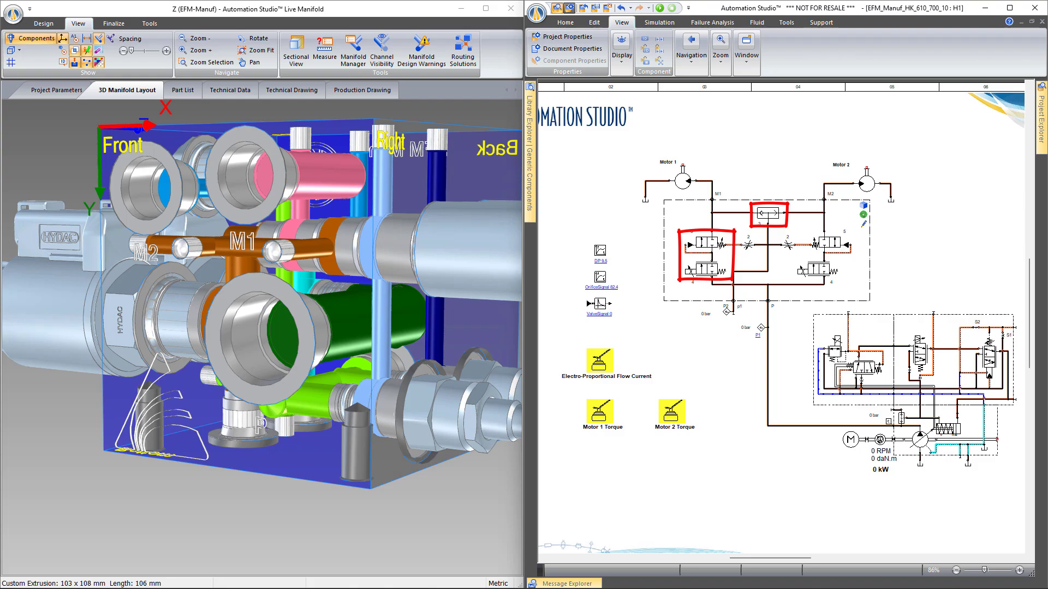
key(Escape)
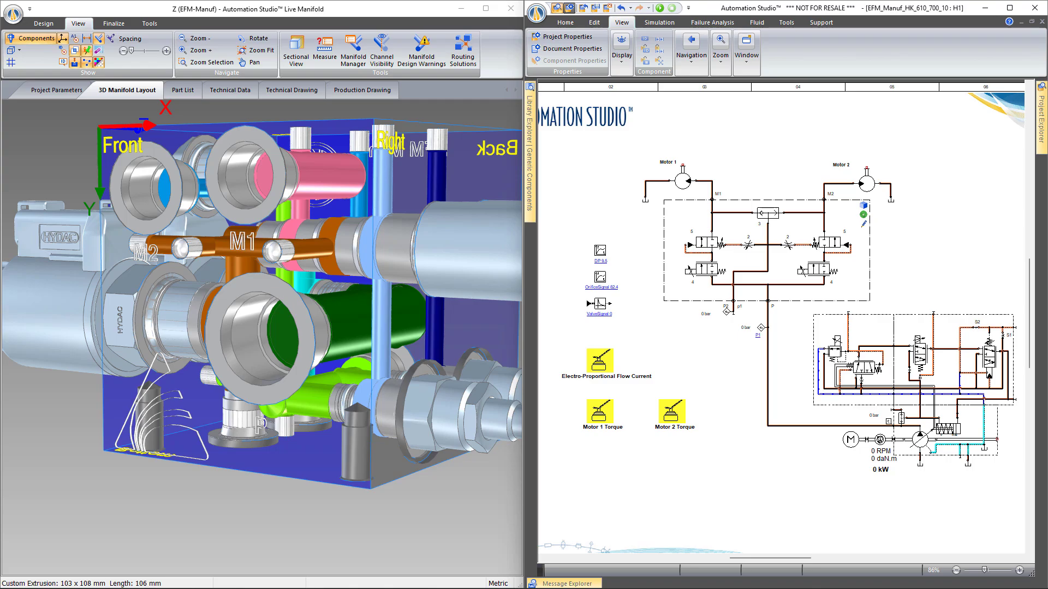
mouse_move(809, 314)
mouse_down()
mouse_move(969, 470)
mouse_move(1010, 311)
mouse_move(807, 313)
mouse_up()
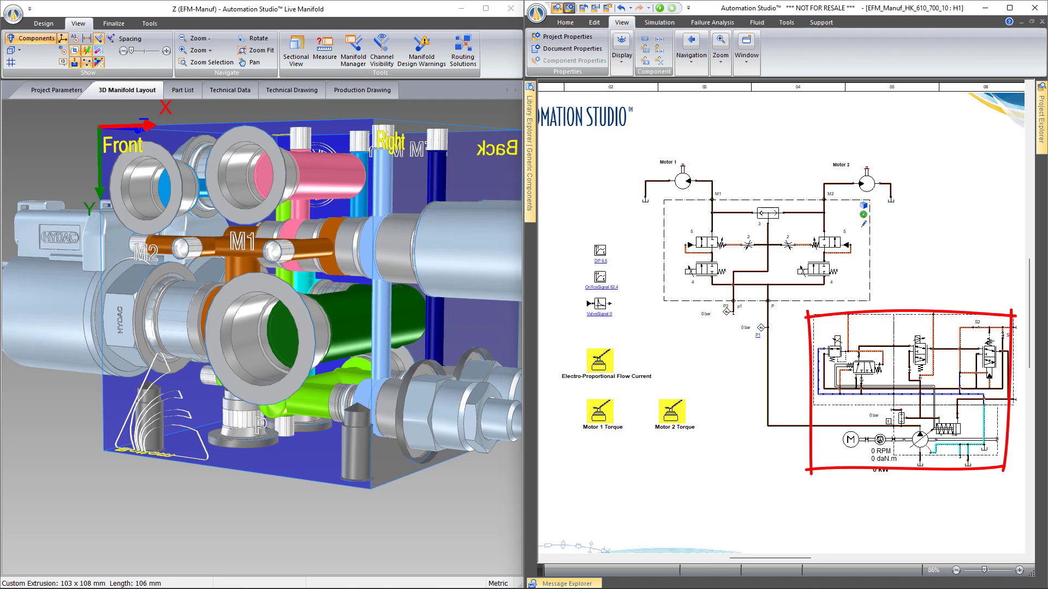
key(Escape)
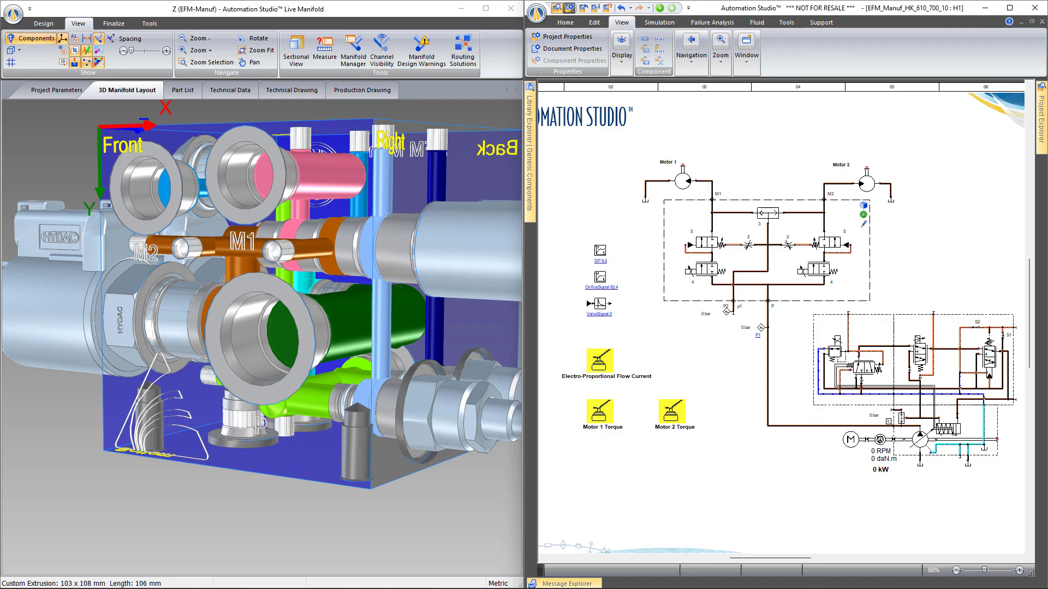
mouse_move(113, 514)
mouse_down()
mouse_move(112, 490)
mouse_move(124, 498)
mouse_up()
mouse_move(139, 519)
mouse_down()
mouse_move(138, 493)
mouse_move(149, 501)
mouse_up()
mouse_move(162, 523)
mouse_down()
mouse_move(163, 498)
mouse_move(173, 504)
mouse_up()
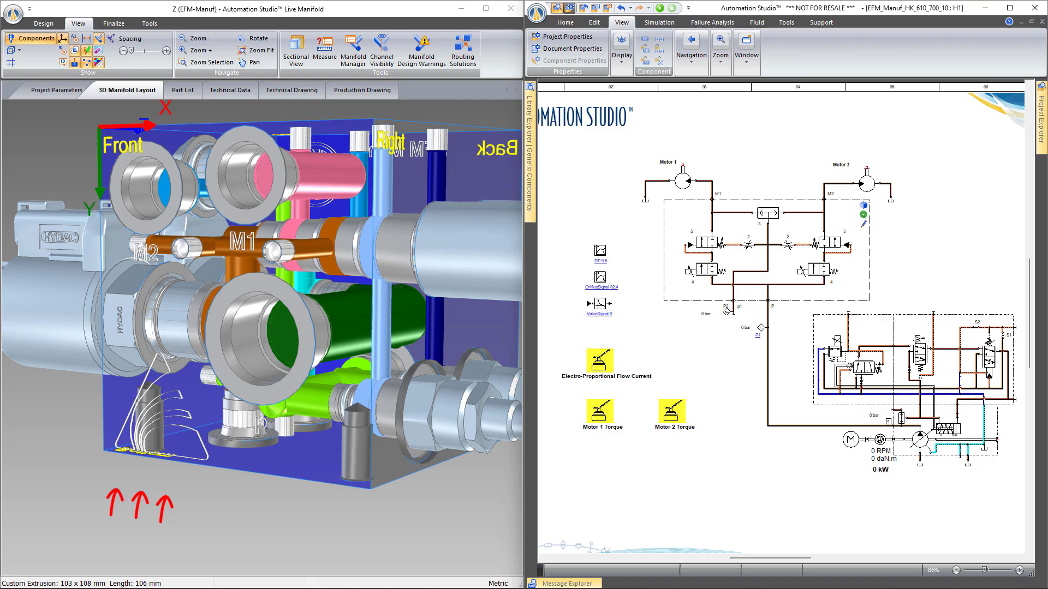
Start the simulation and raise the Electro-Proportional Flow Current pedal to about 620.
key(F5)
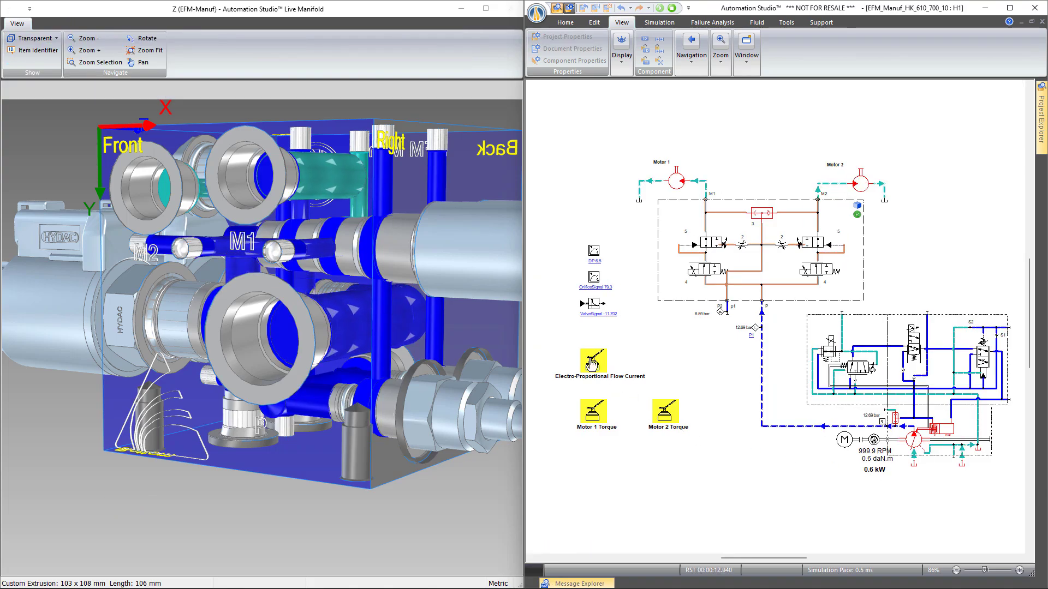
click(592, 365)
click(587, 494)
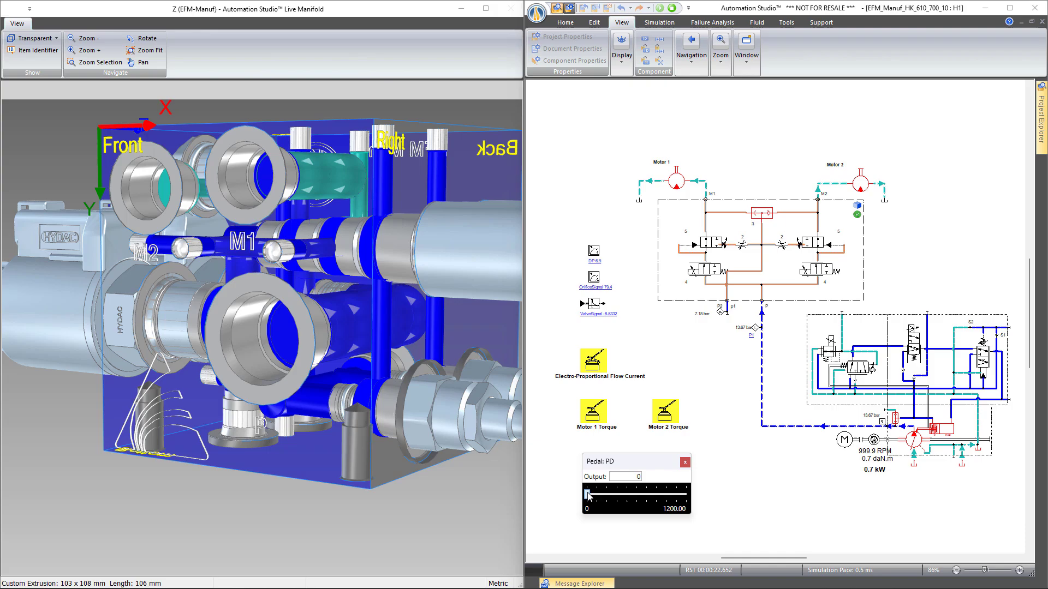
drag(589, 495, 638, 495)
click(685, 462)
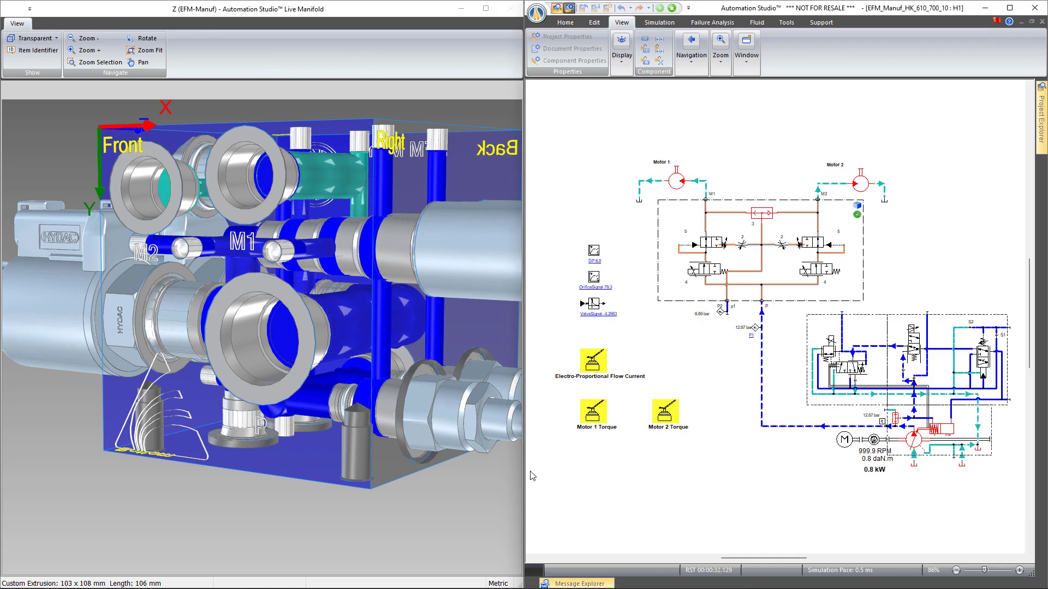
Set Motor 1 torque to 0.044 and Motor 2 torque to 0.15.
click(594, 419)
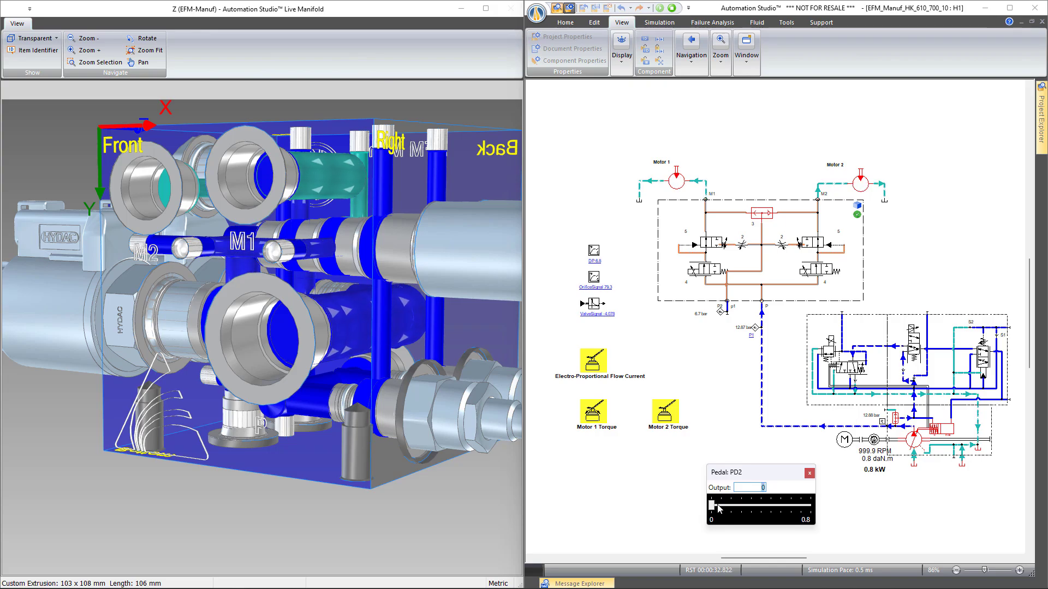
drag(712, 508, 721, 508)
click(809, 473)
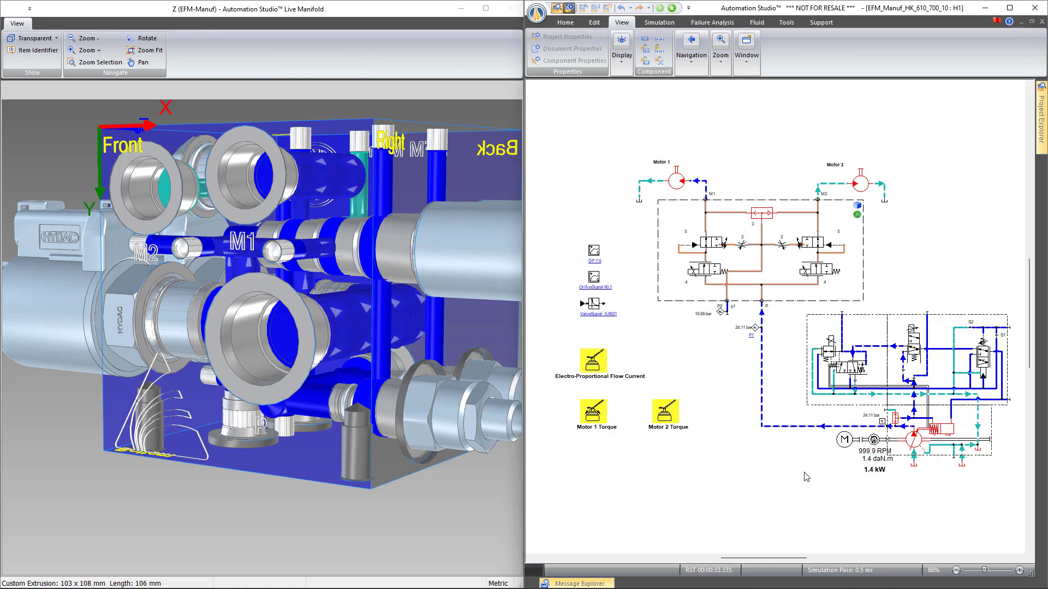
click(664, 414)
drag(708, 532, 724, 537)
click(805, 500)
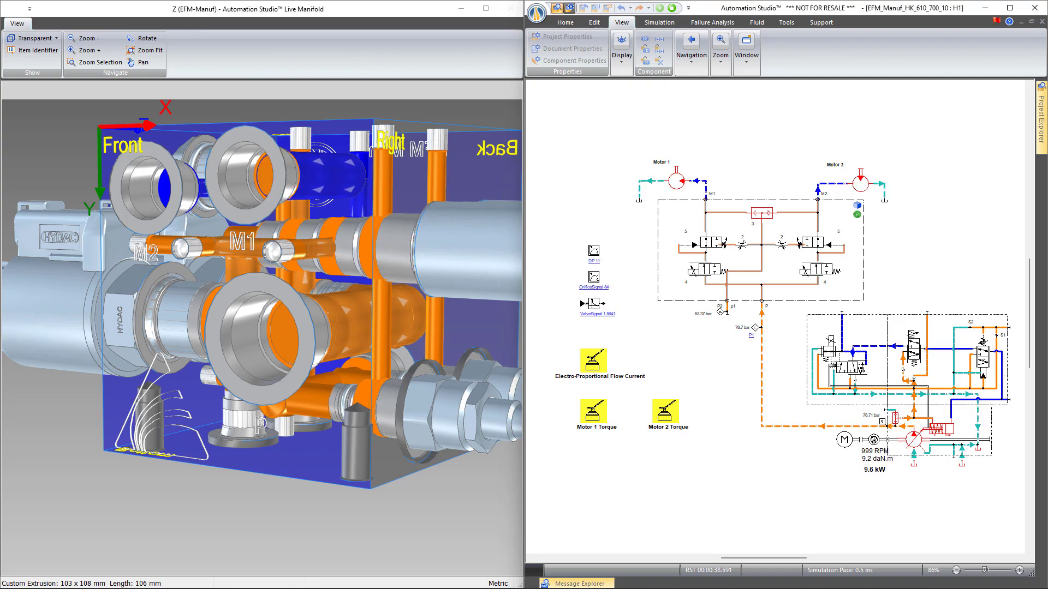
Raise the Motor 2 torque pedal further to 0.3 to increase pressure.
click(664, 414)
drag(726, 532, 736, 537)
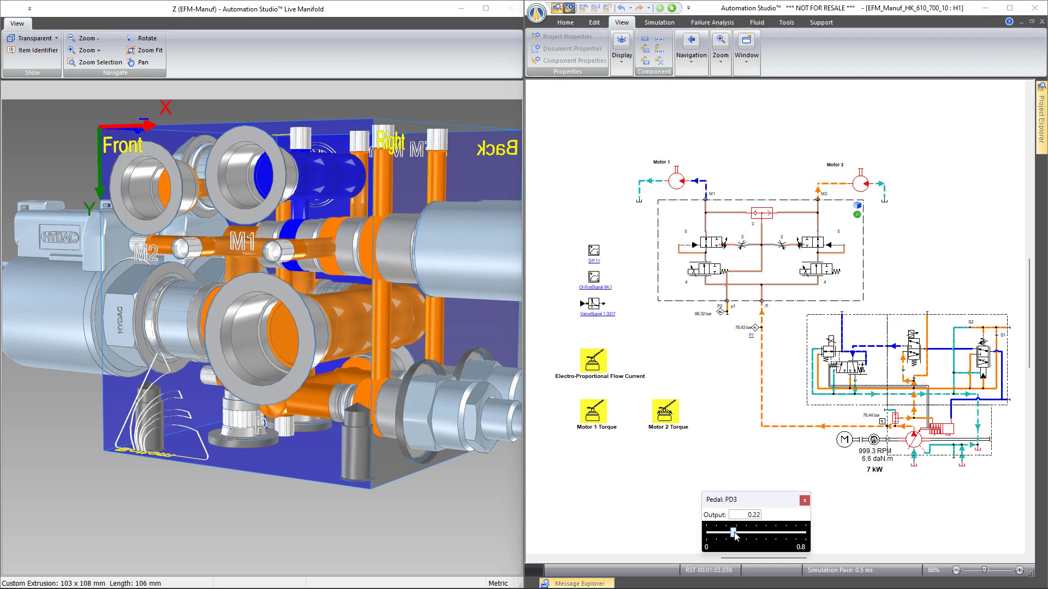
drag(739, 537, 747, 538)
click(804, 501)
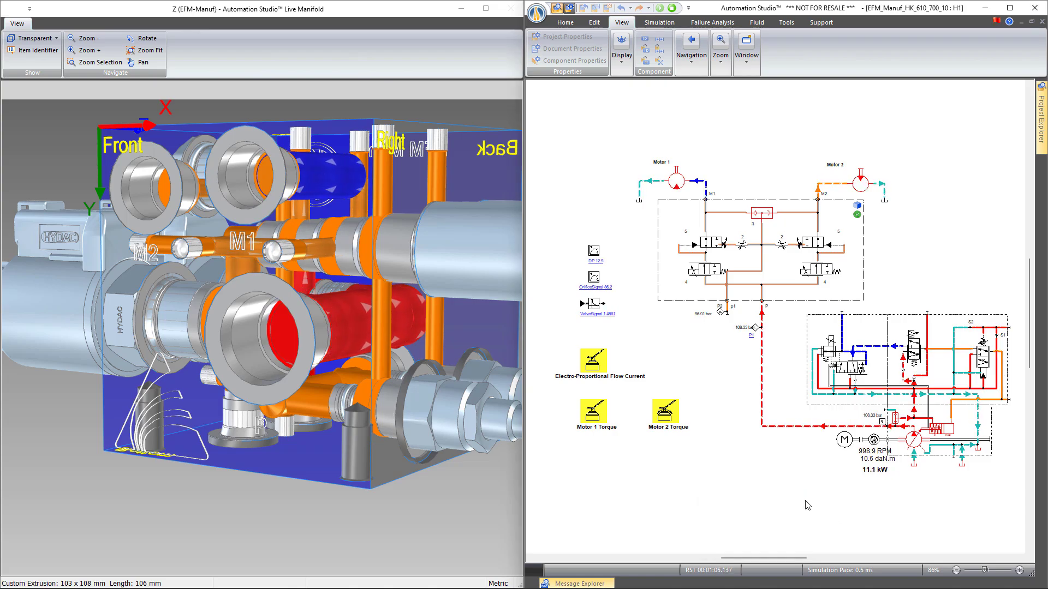
mouse_move(359, 323)
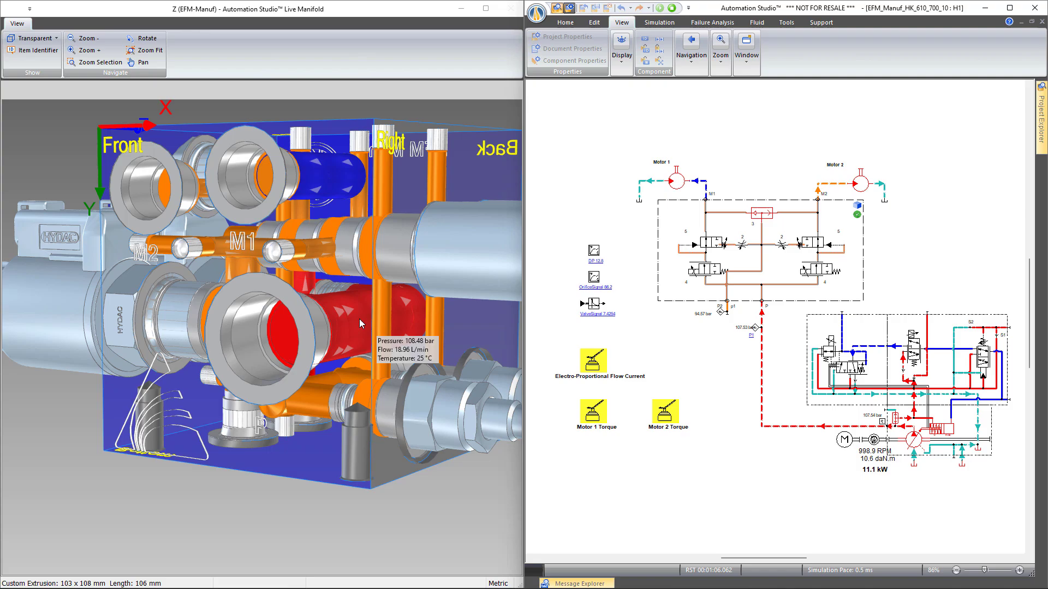
mouse_move(339, 189)
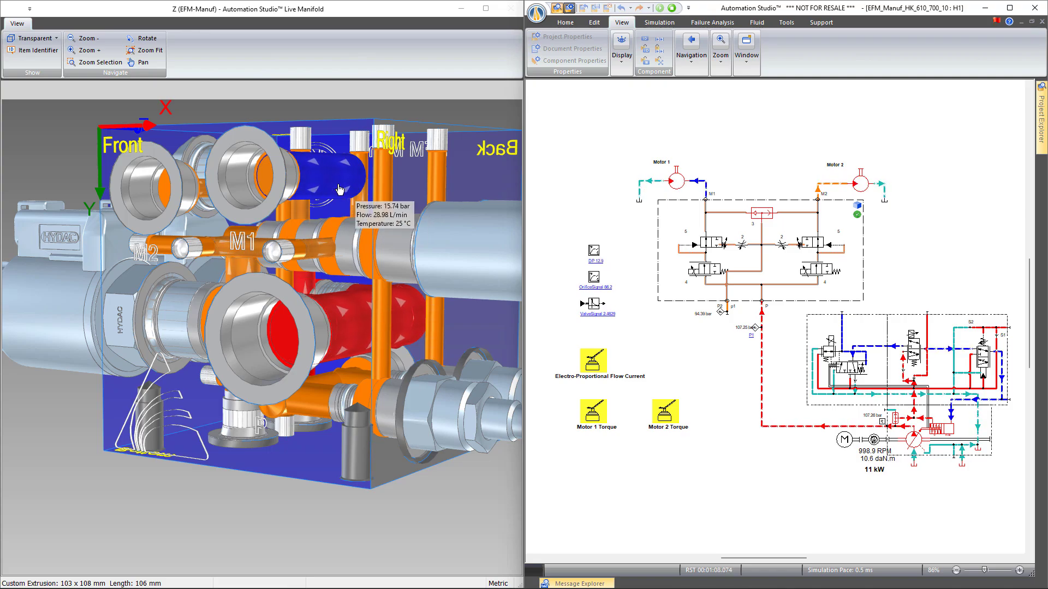
mouse_move(319, 252)
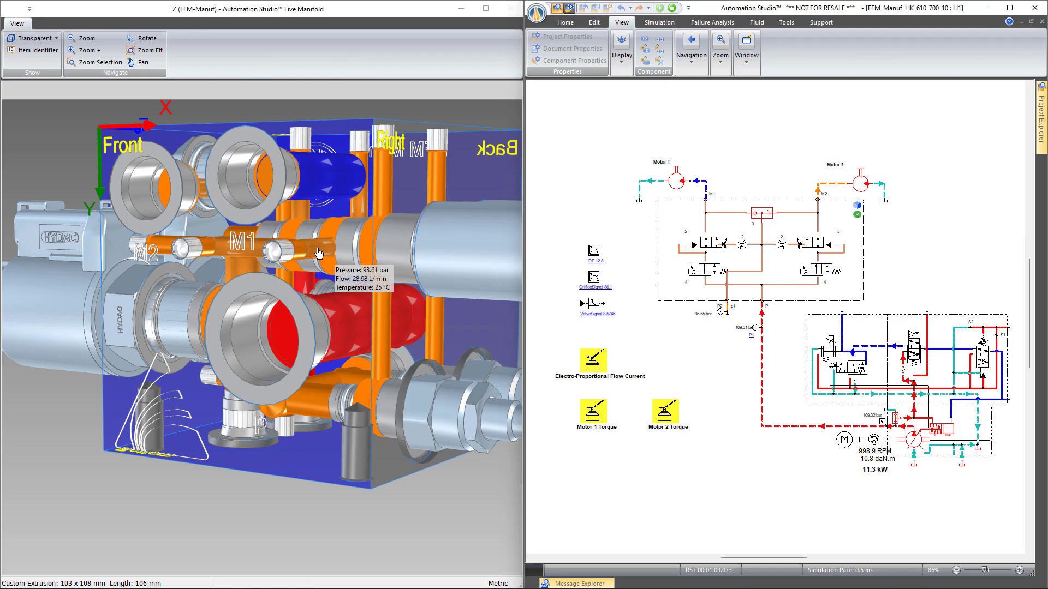